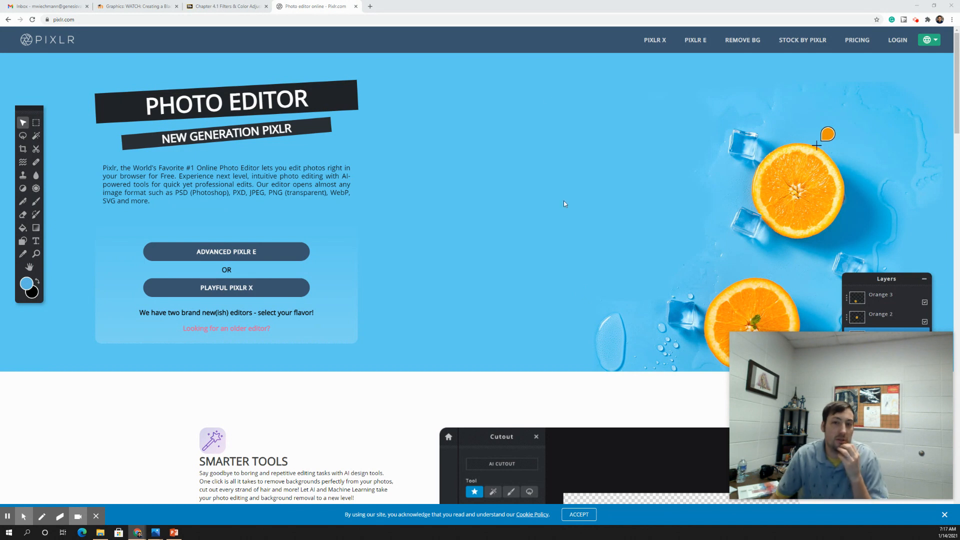
Start Pixlr E from pixlr.com and choose Open Image to browse the computer's files
left_click(689, 48)
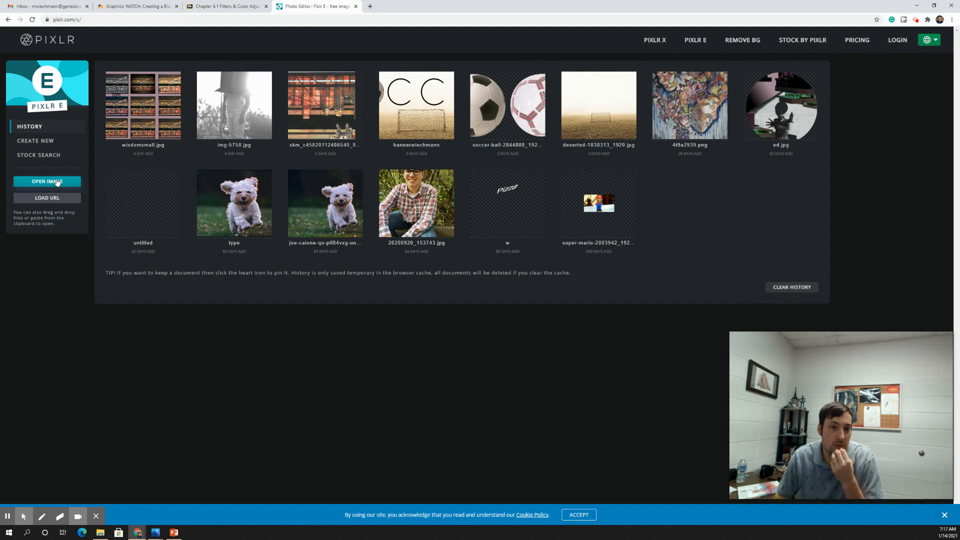
left_click(57, 182)
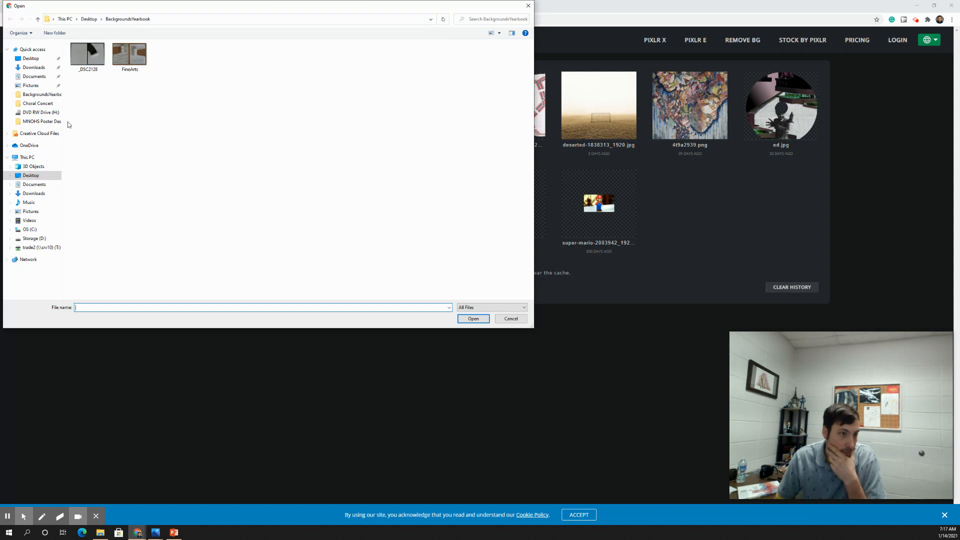
Open 4T9A2805 from the Desktop, pre-resized to Full HD 1920 × 929
left_click(31, 176)
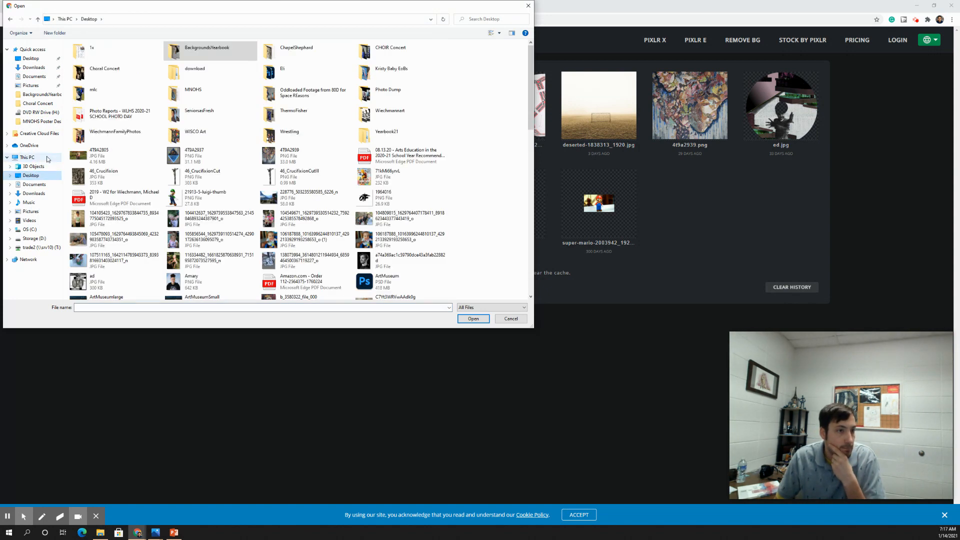
left_click(119, 162)
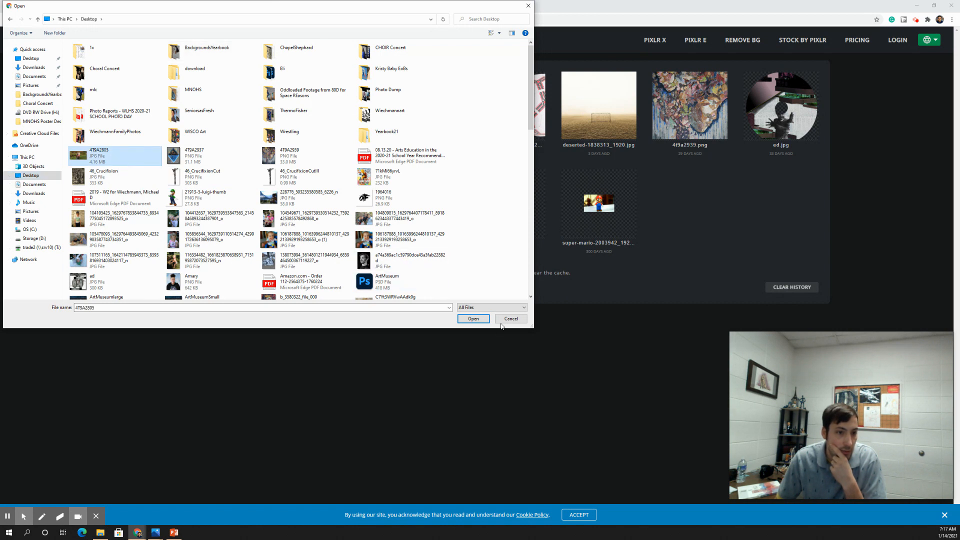
left_click(482, 321)
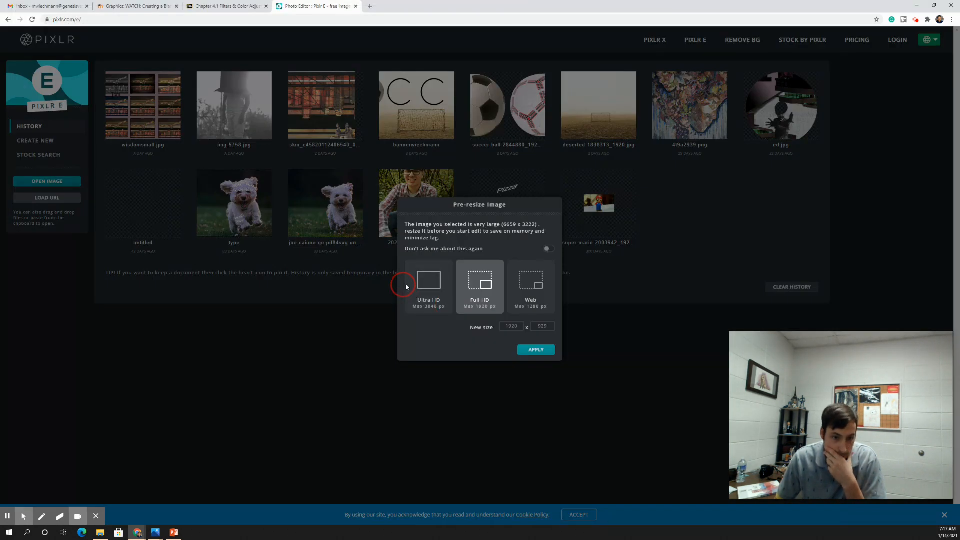
left_click(537, 352)
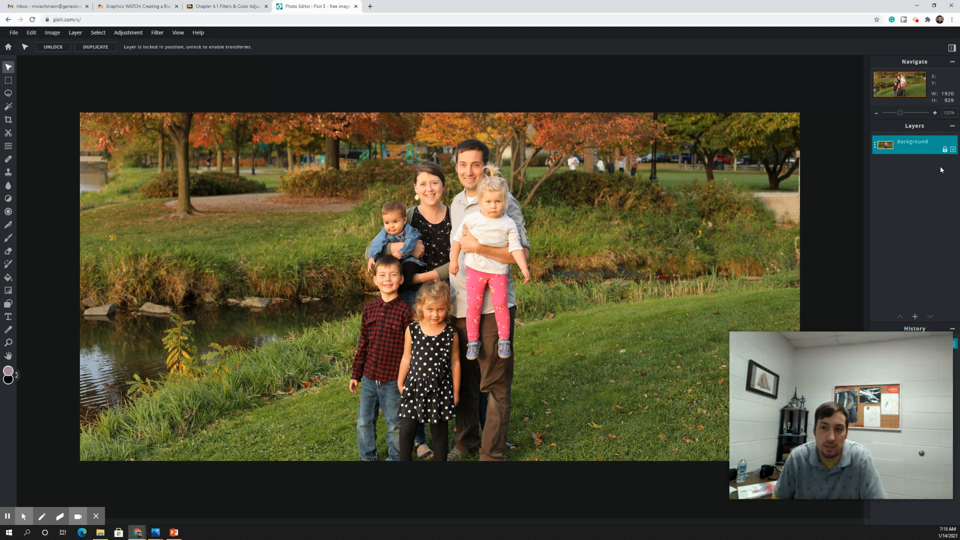
Unlock and select the Background layer, then show the Adjustment menu
left_click(945, 150)
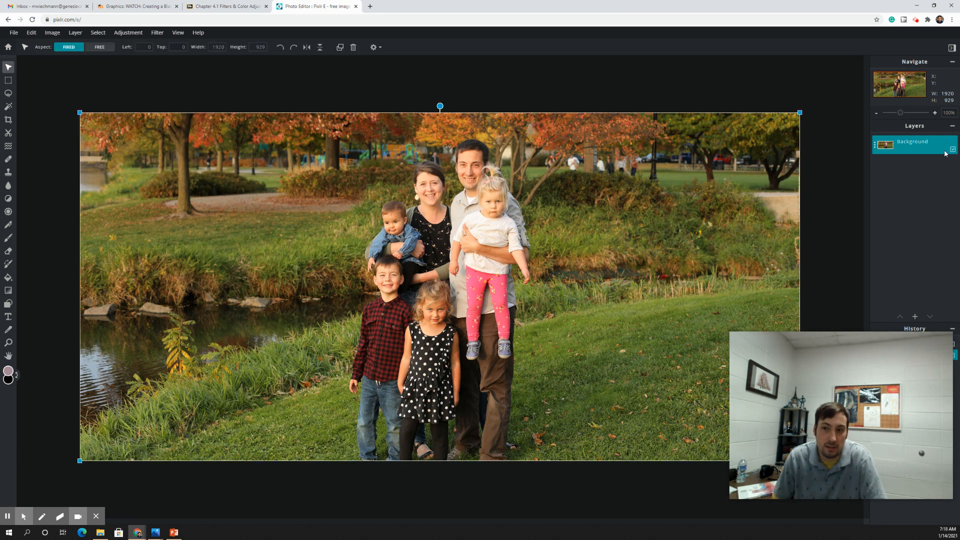
left_click(334, 103)
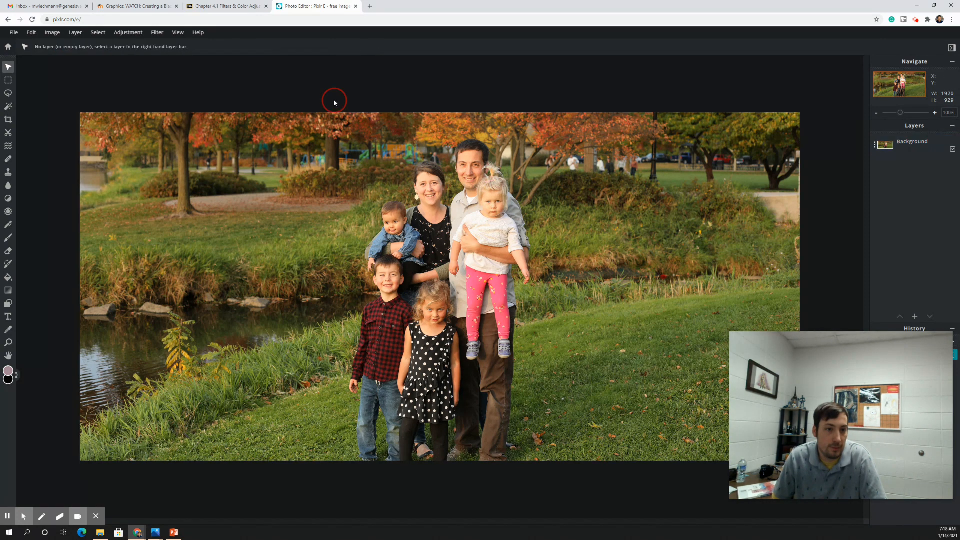
left_click(356, 175)
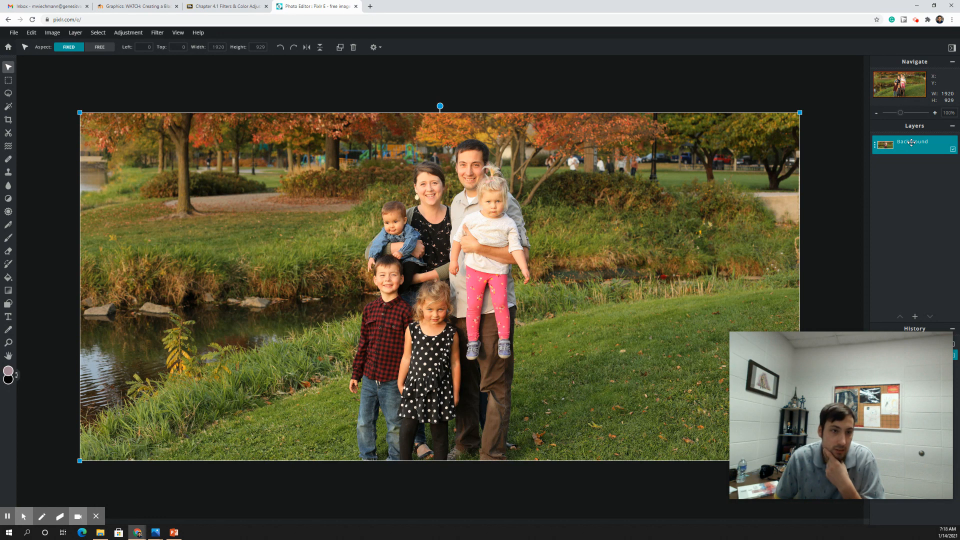
left_click(134, 34)
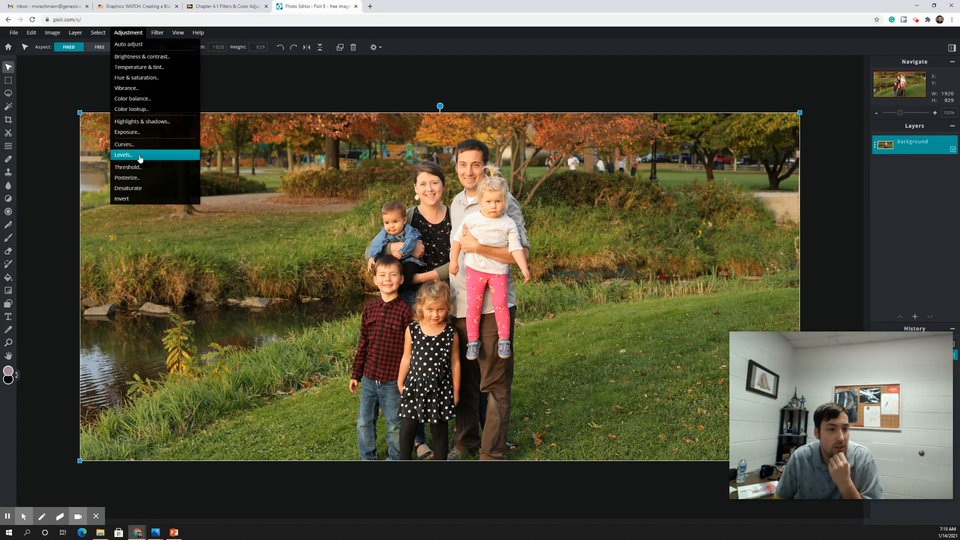
Open Hue & saturation, preview both Saturation extremes, and move the dialog to the upper right
left_click(146, 79)
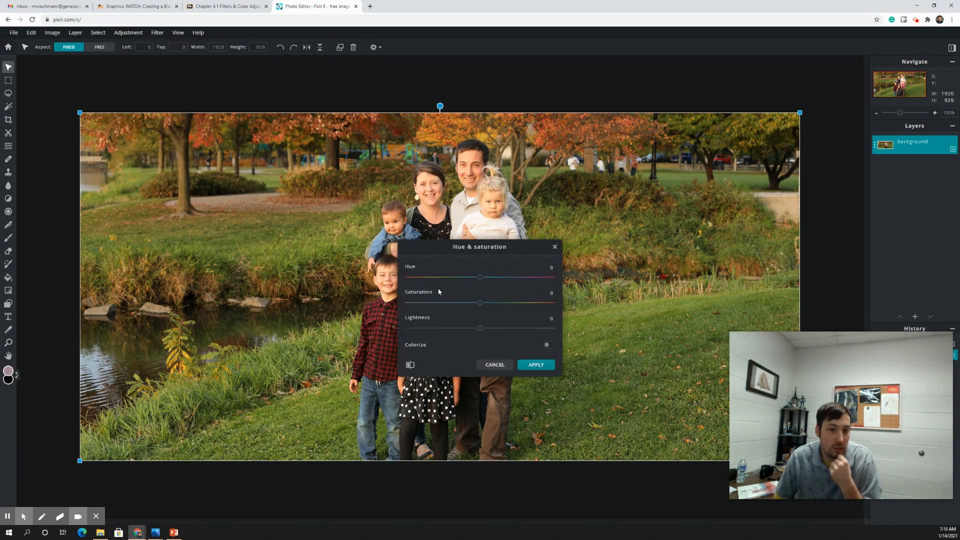
left_click_drag(481, 303, 559, 306)
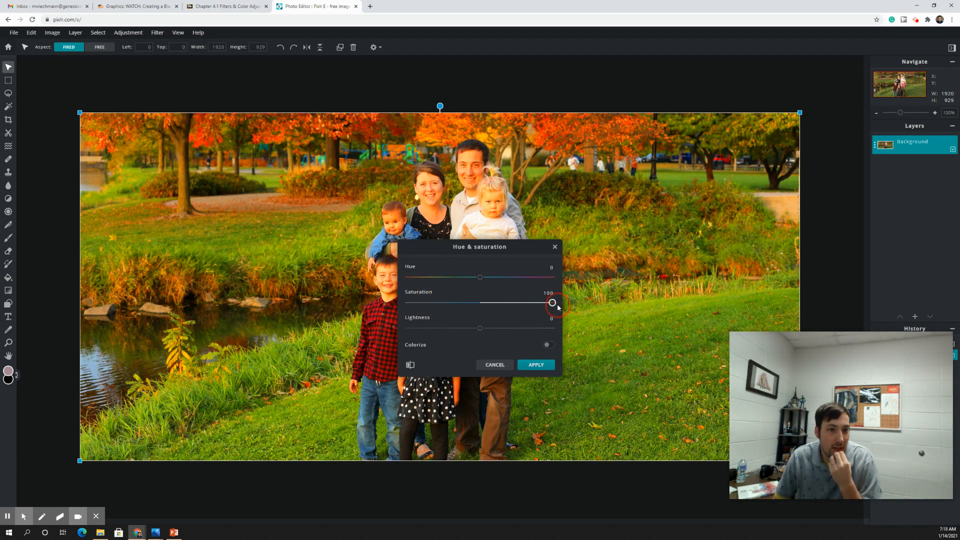
left_click_drag(557, 304, 394, 307)
left_click_drag(480, 247, 758, 123)
left_click_drag(687, 179, 758, 180)
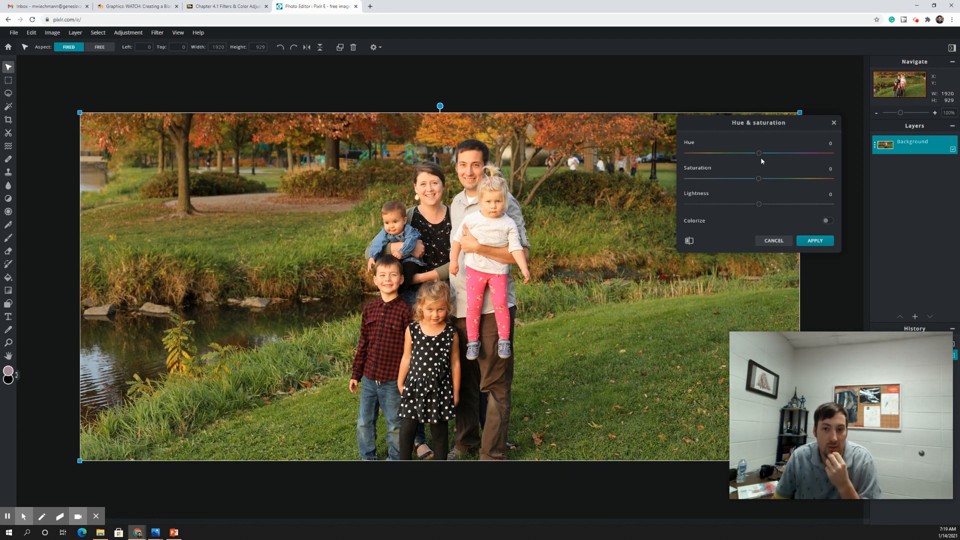
Preview Hue and Lightness shifts, then cancel Hue & saturation, leaving the photo unchanged
left_click_drag(760, 155, 719, 159)
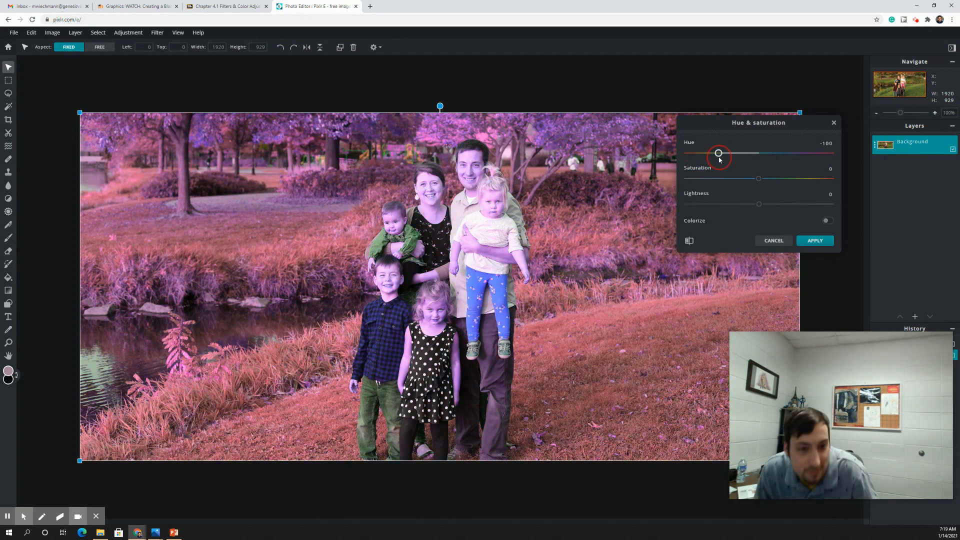
left_click_drag(719, 160, 760, 160)
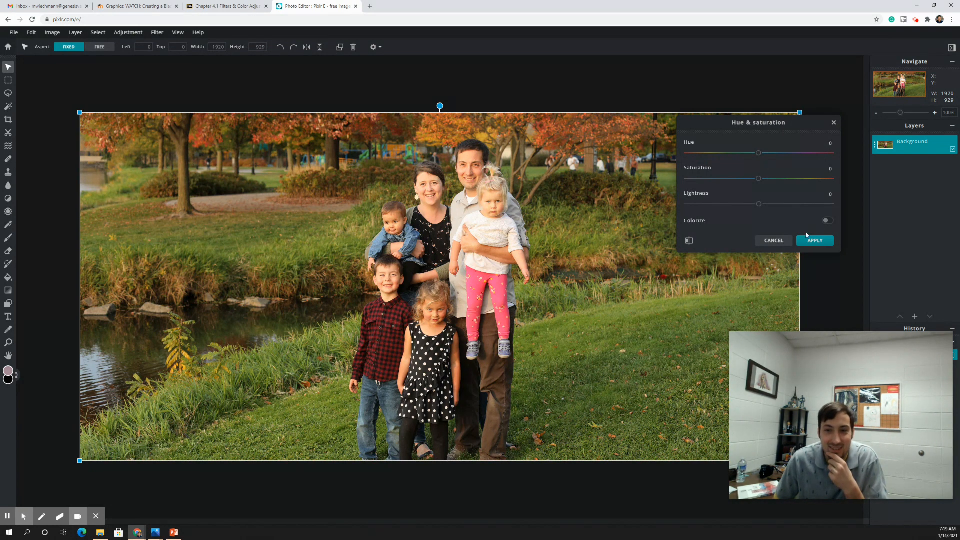
mouse_move(759, 205)
left_mouse_down()
mouse_move(803, 206)
mouse_move(711, 206)
mouse_move(759, 205)
left_mouse_up()
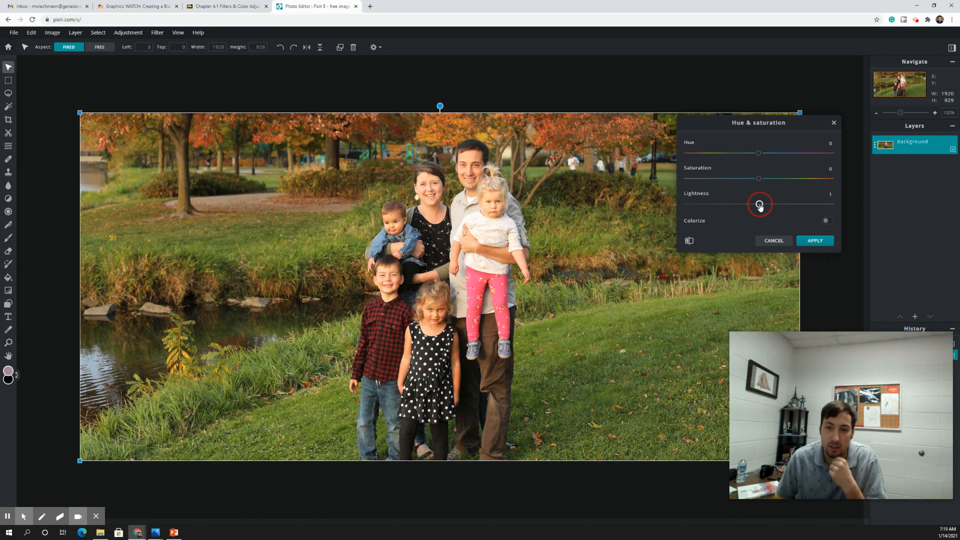
left_click(772, 241)
Open Brightness & contrast and cancel it without changes
left_click(123, 36)
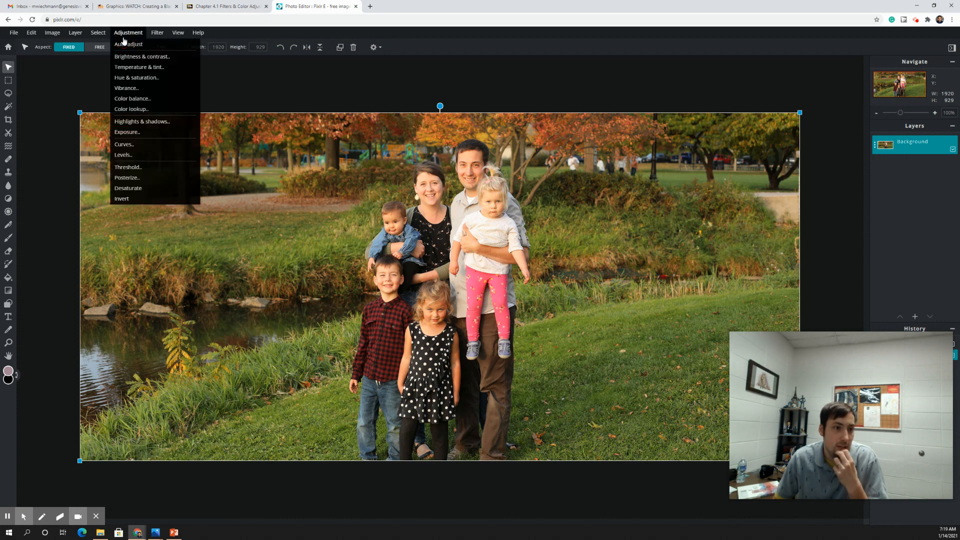
left_click(149, 58)
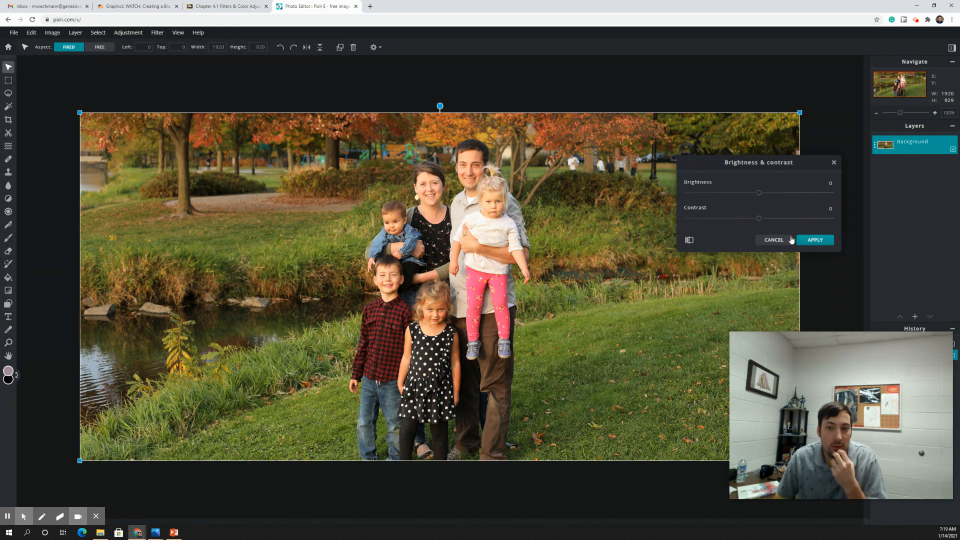
left_click(774, 240)
Desaturate the whole photo with Hue & saturation (Saturation about -94) and apply it
left_click(129, 33)
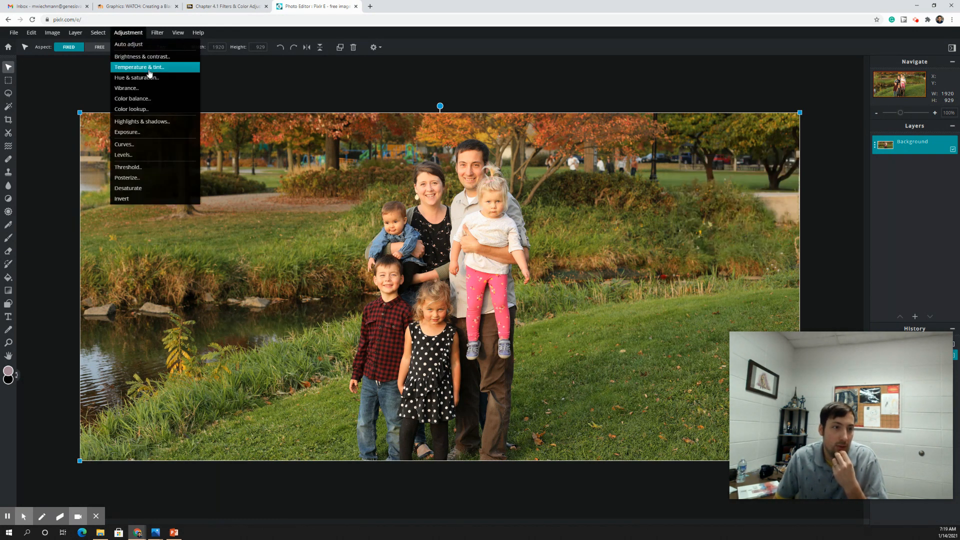
left_click(148, 76)
left_click_drag(759, 211, 687, 211)
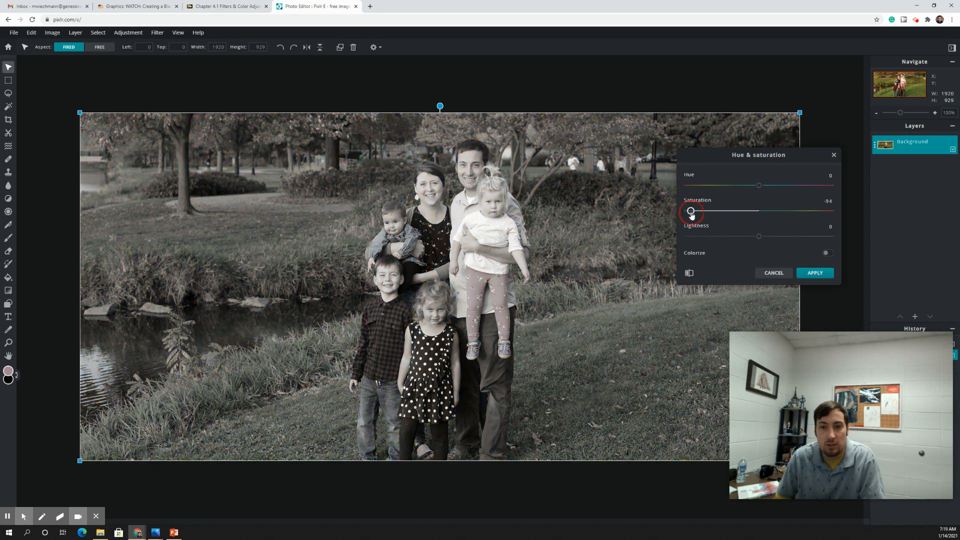
left_click(813, 273)
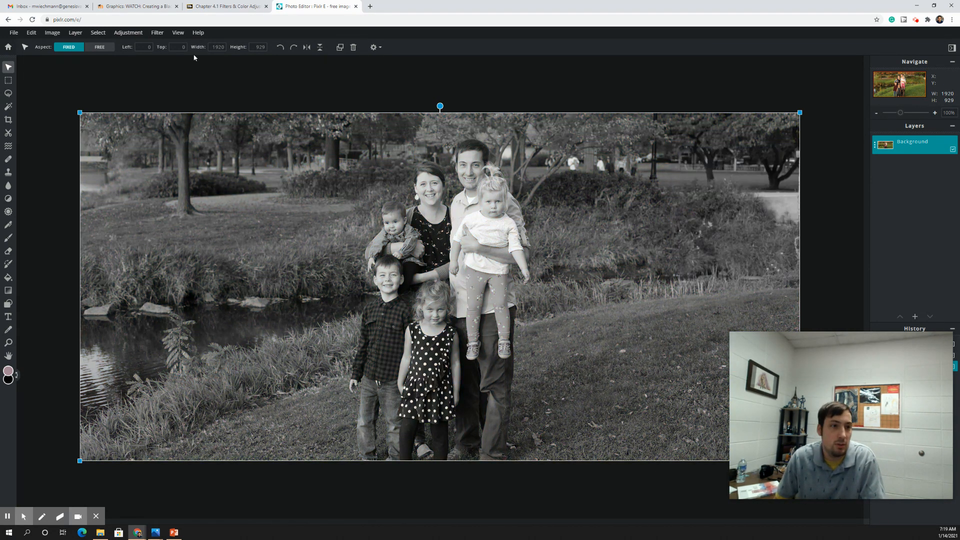
left_click(129, 33)
Try a contrast boost, cancel it, and undo the desaturation with Ctrl+Z to restore colour
left_click(135, 56)
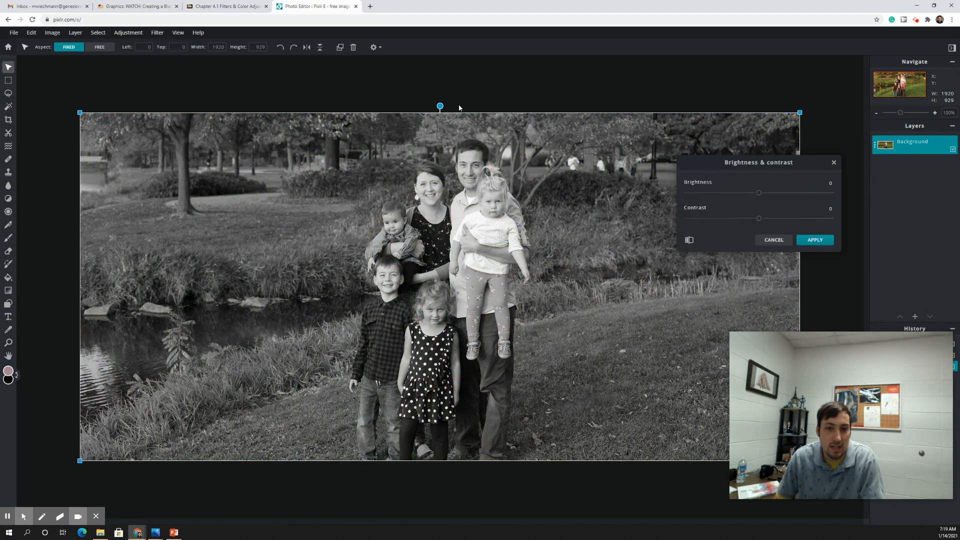
left_click_drag(758, 219, 773, 220)
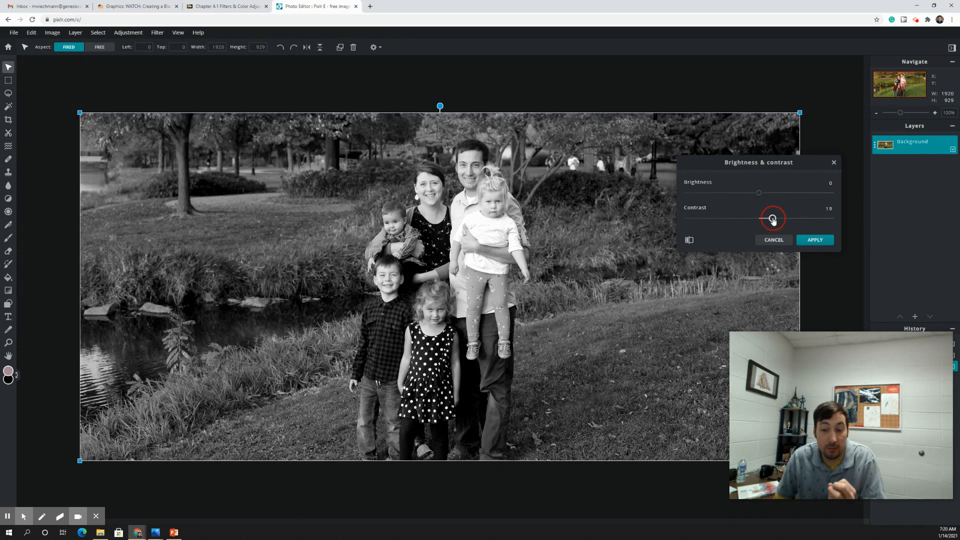
mouse_move(773, 220)
left_mouse_down()
mouse_move(761, 220)
mouse_move(844, 226)
mouse_move(774, 225)
left_mouse_up()
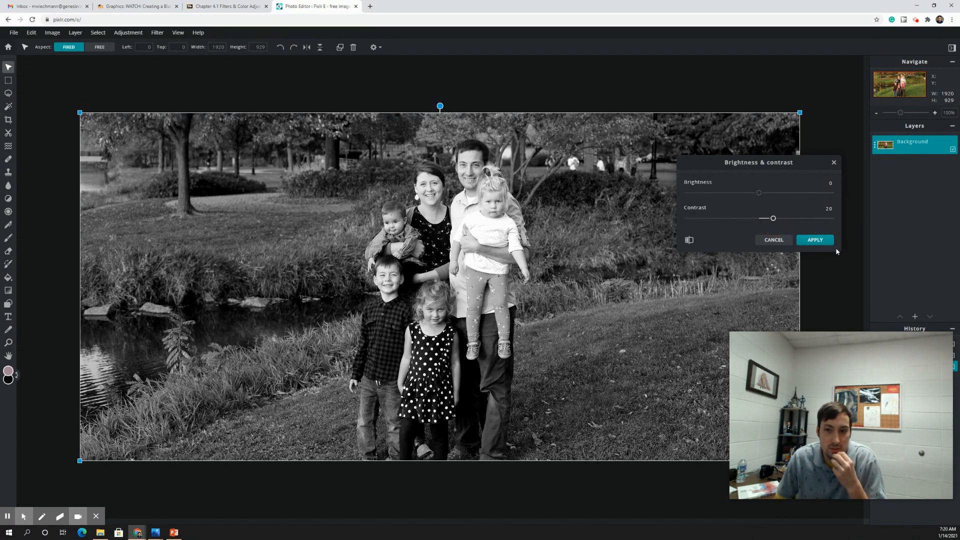
left_click(775, 240)
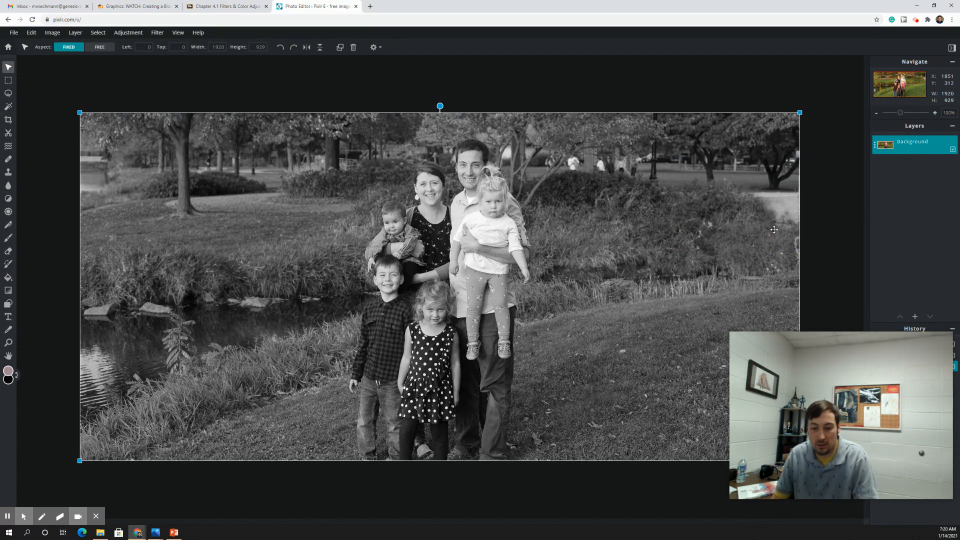
key("ctrl+z")
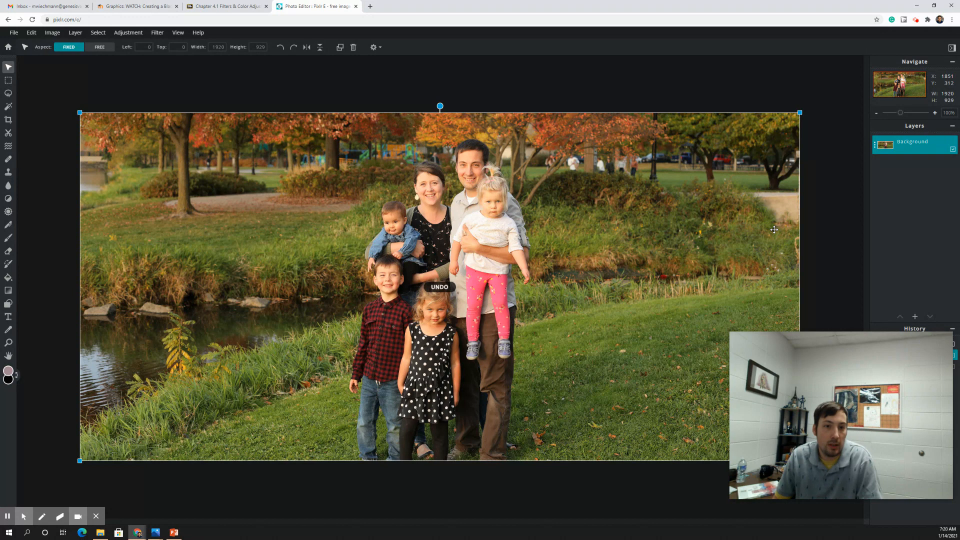
left_click(125, 34)
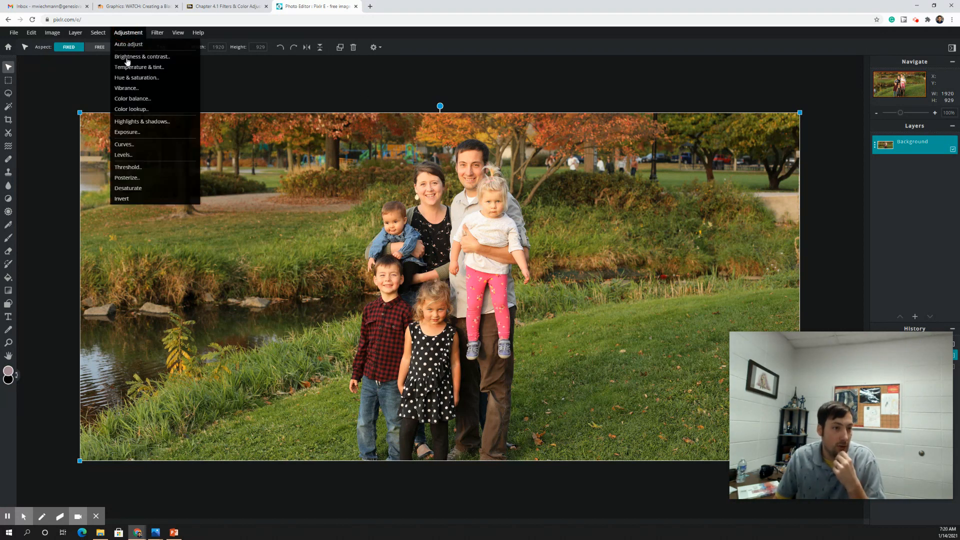
left_click(140, 145)
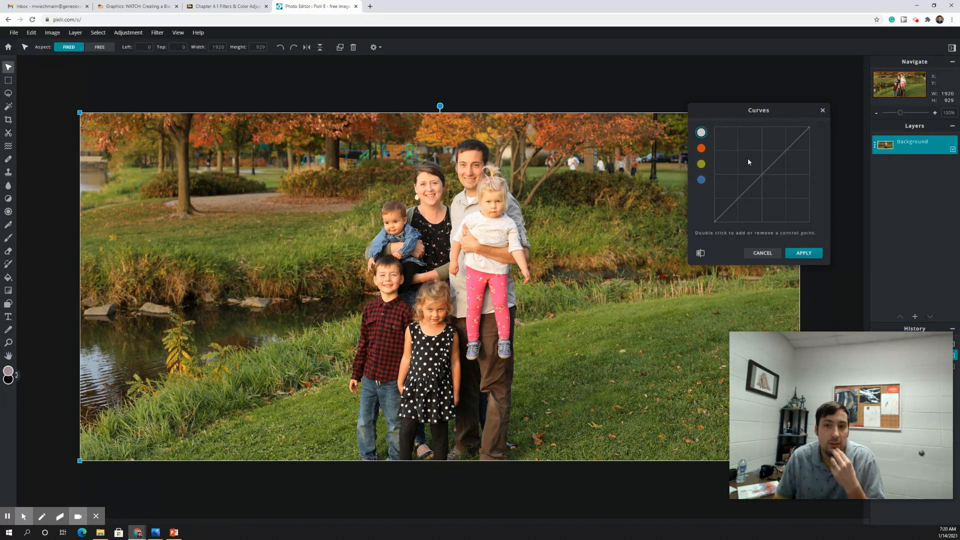
left_click(753, 173)
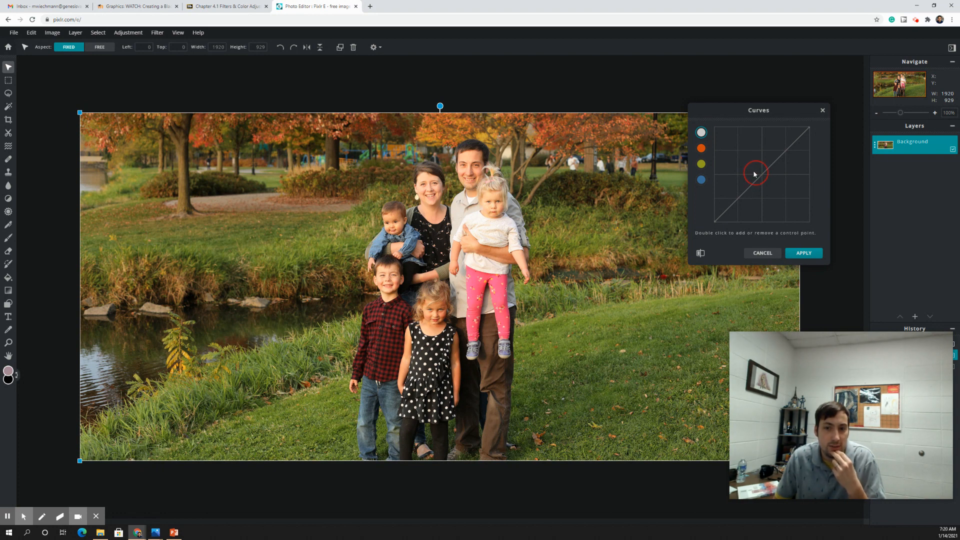
left_click(701, 148)
left_click(701, 164)
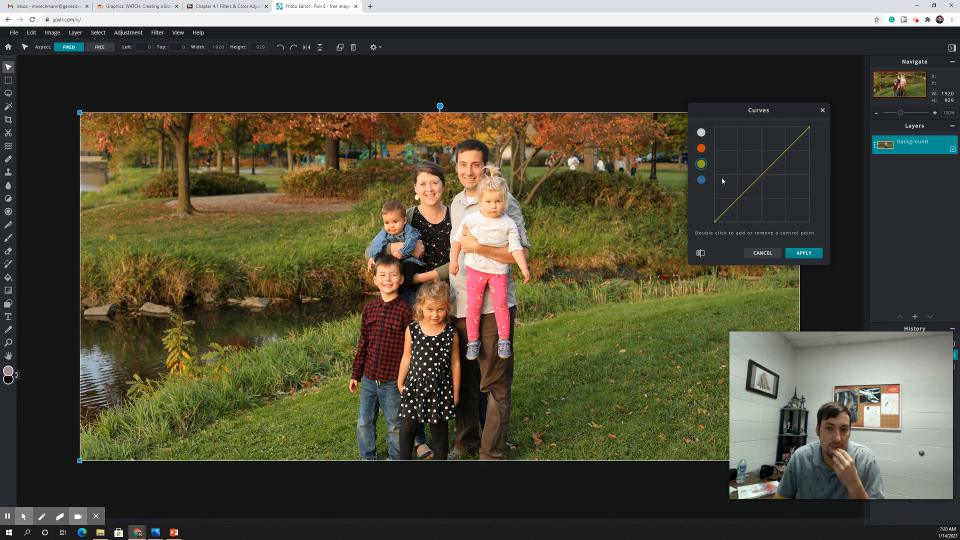
left_click(701, 180)
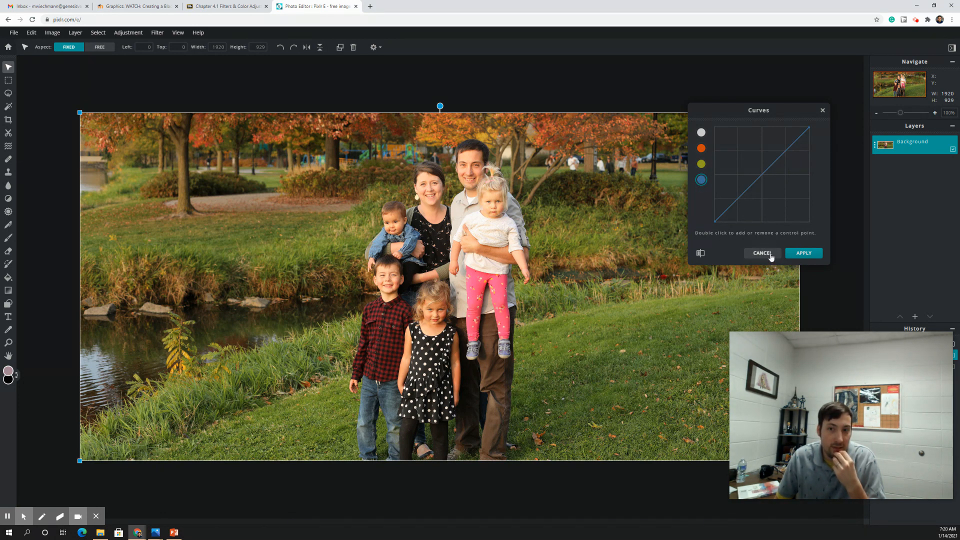
left_click(806, 133)
left_click(808, 128)
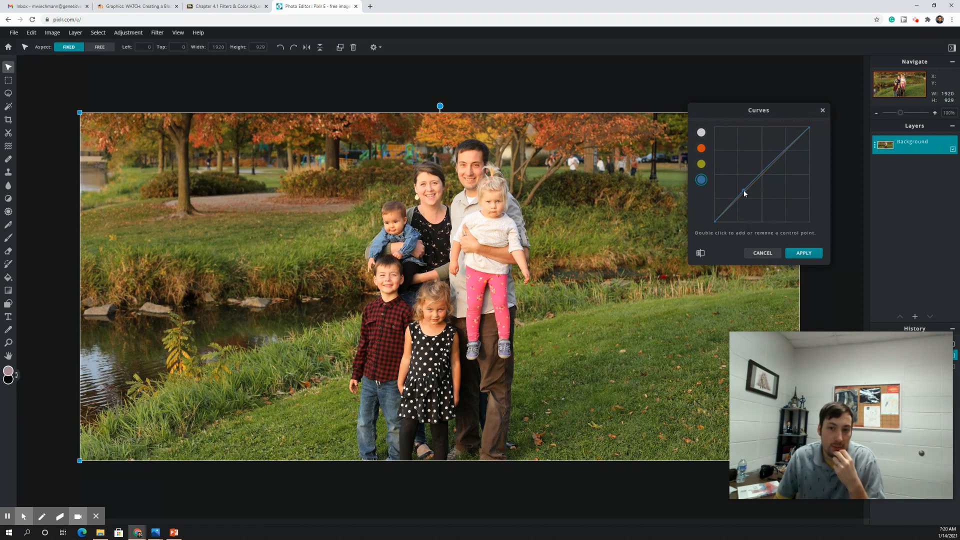
left_click_drag(744, 194, 790, 140)
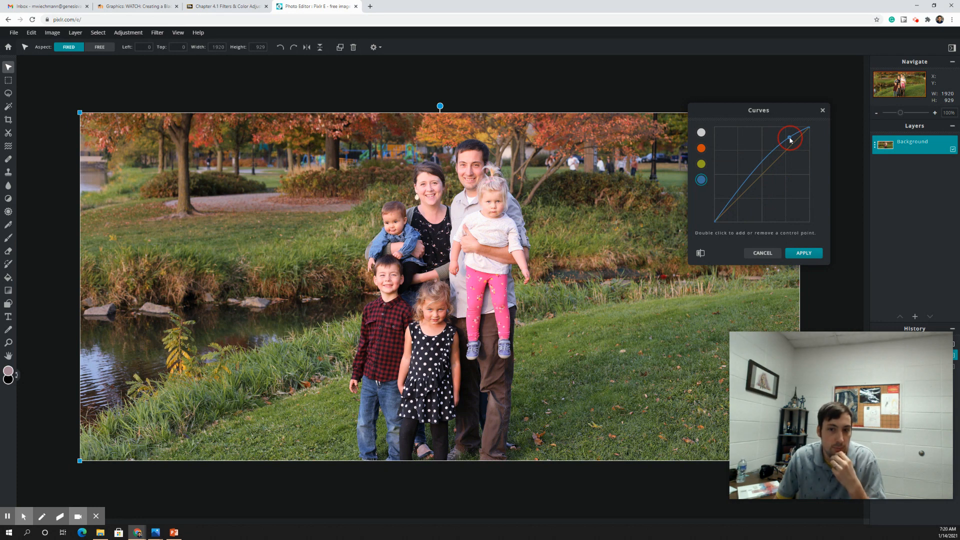
left_click_drag(754, 176, 742, 198)
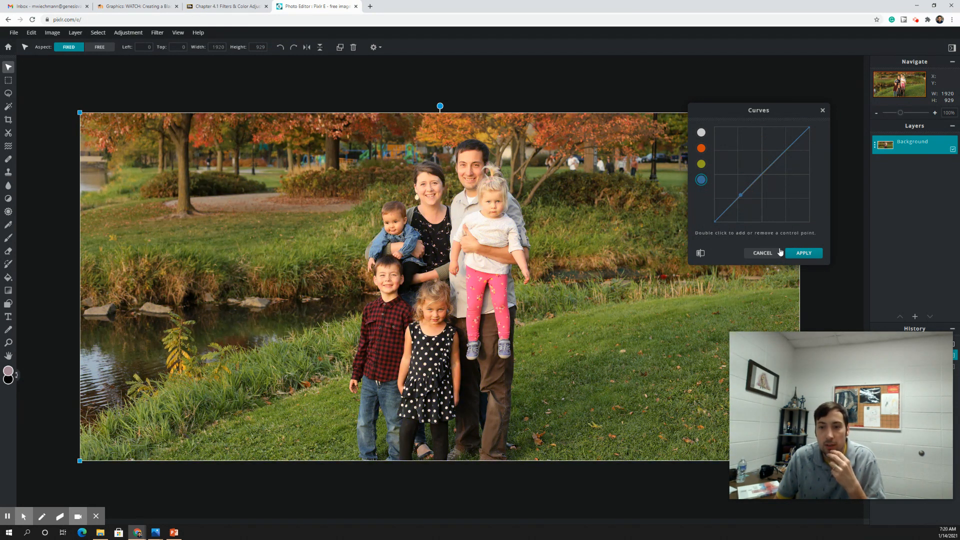
left_click(762, 253)
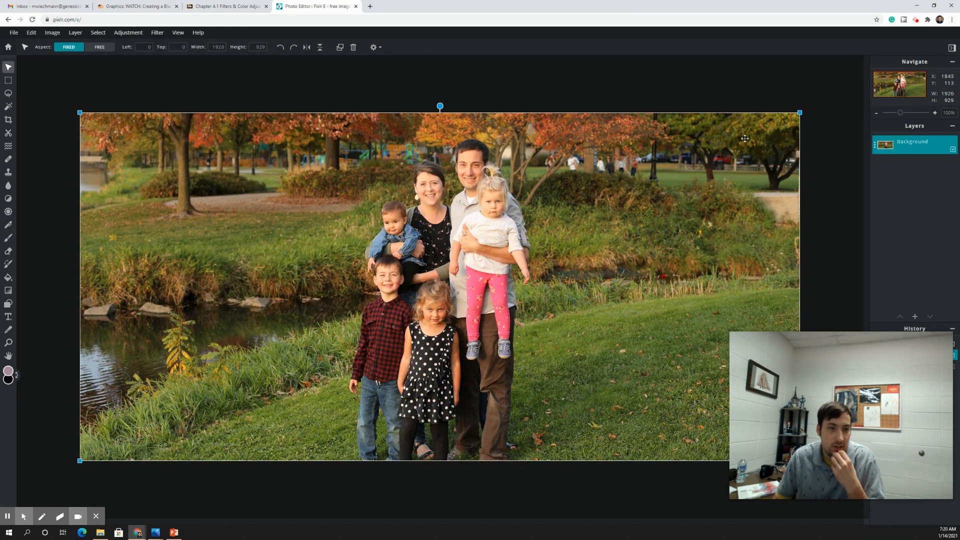
left_click(128, 32)
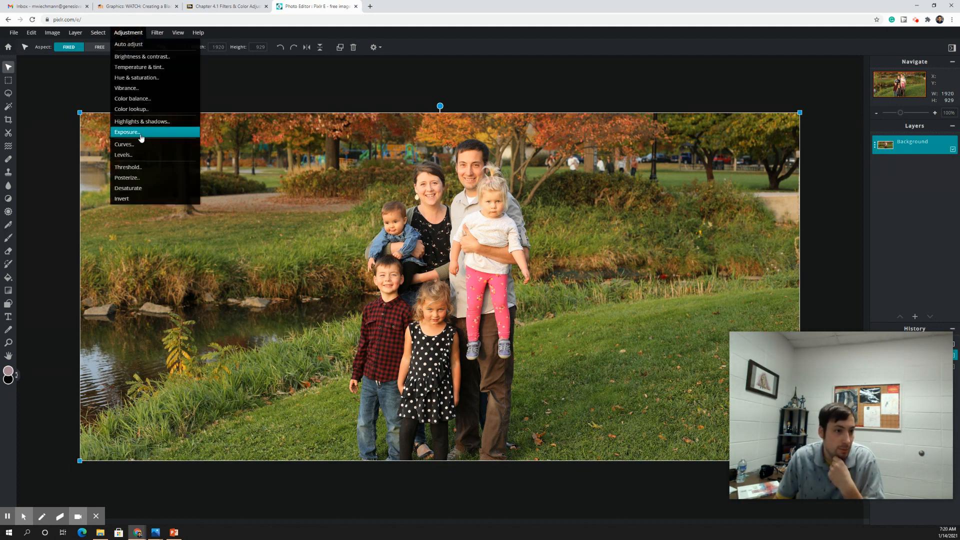
left_click(137, 156)
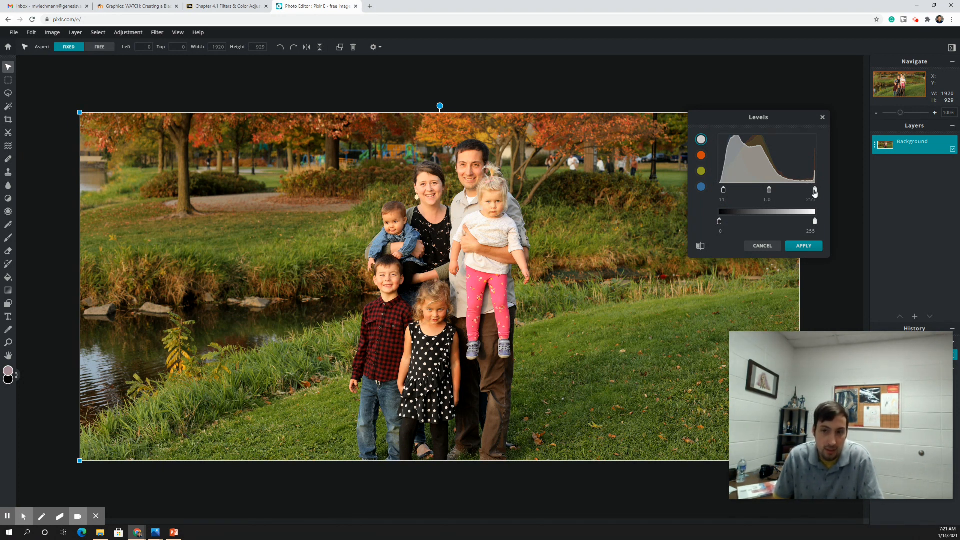
left_click_drag(809, 192, 798, 192)
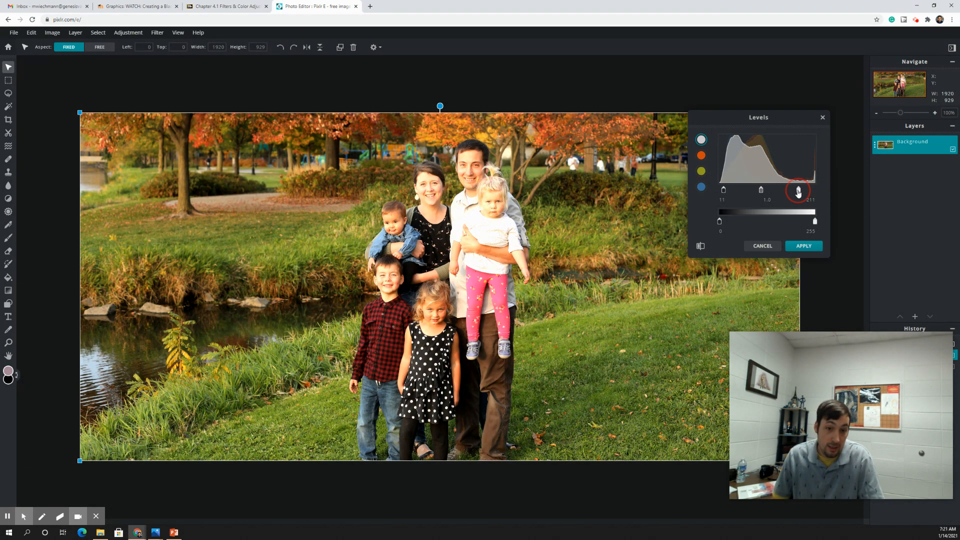
left_click_drag(798, 193, 812, 193)
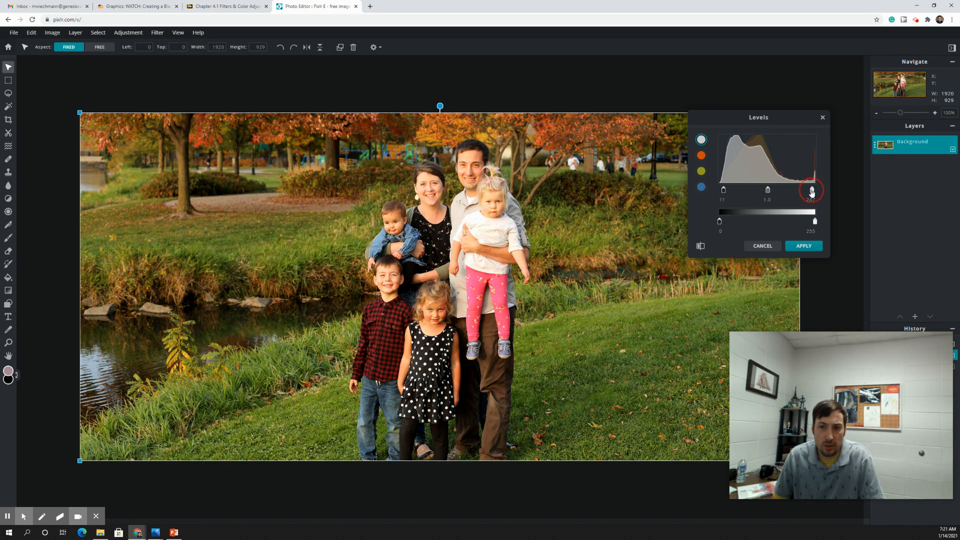
left_click(761, 246)
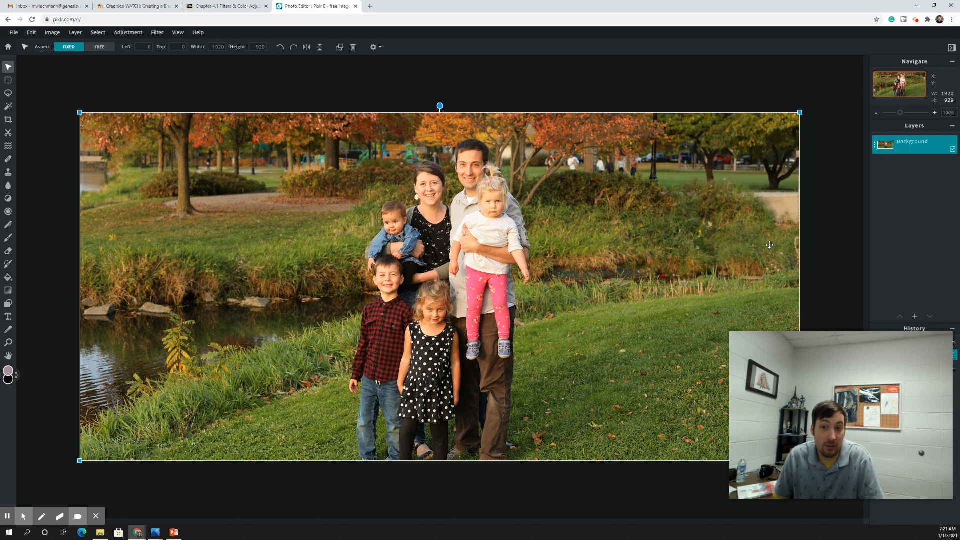
Trace a freehand lasso selection around the family
left_click(136, 34)
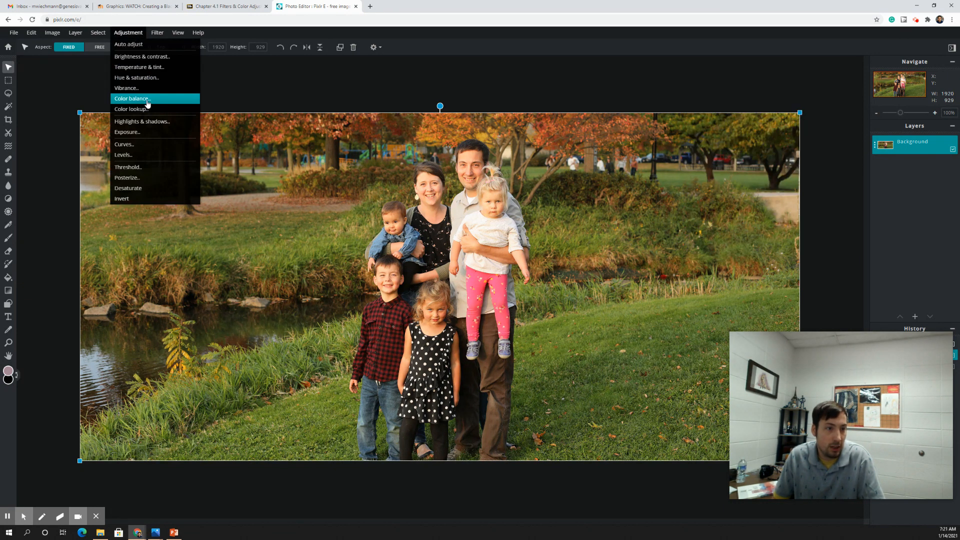
left_click(235, 81)
left_click(9, 93)
mouse_move(406, 150)
left_mouse_down()
mouse_move(363, 247)
mouse_move(359, 396)
left_mouse_up()
mouse_move(375, 447)
left_mouse_down()
mouse_move(493, 452)
mouse_move(512, 350)
mouse_move(507, 176)
mouse_move(478, 142)
mouse_move(415, 156)
left_mouse_up()
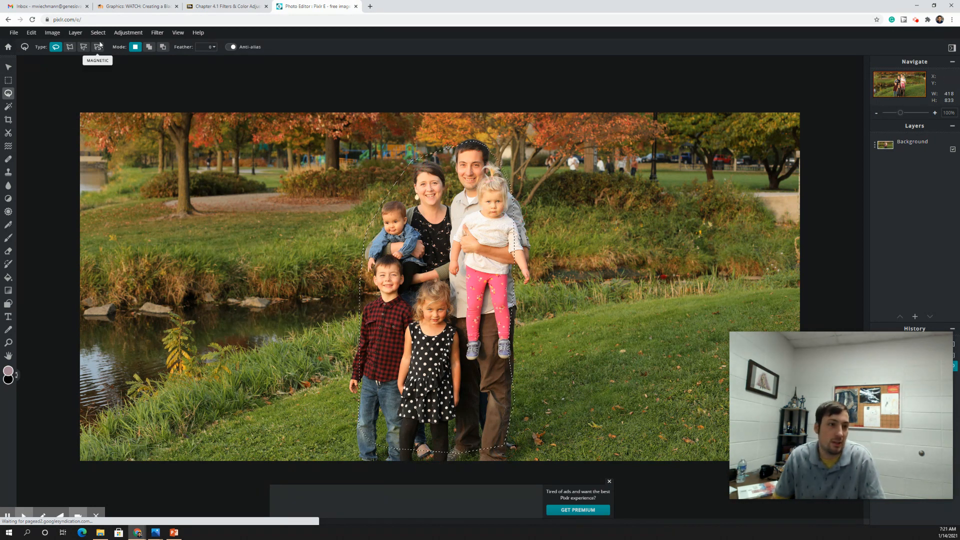
left_click(132, 34)
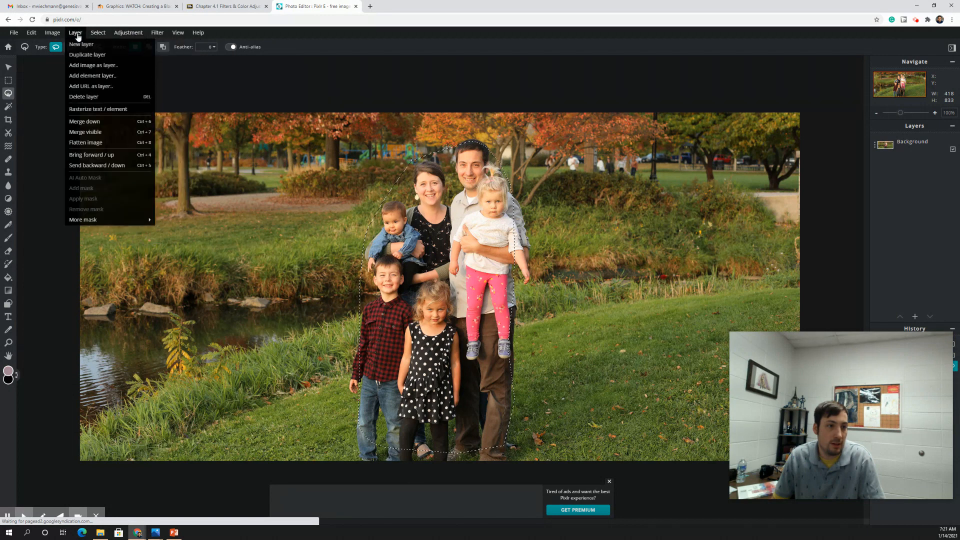
Invert the selection so the park background is selected instead of the family
mouse_move(98, 34)
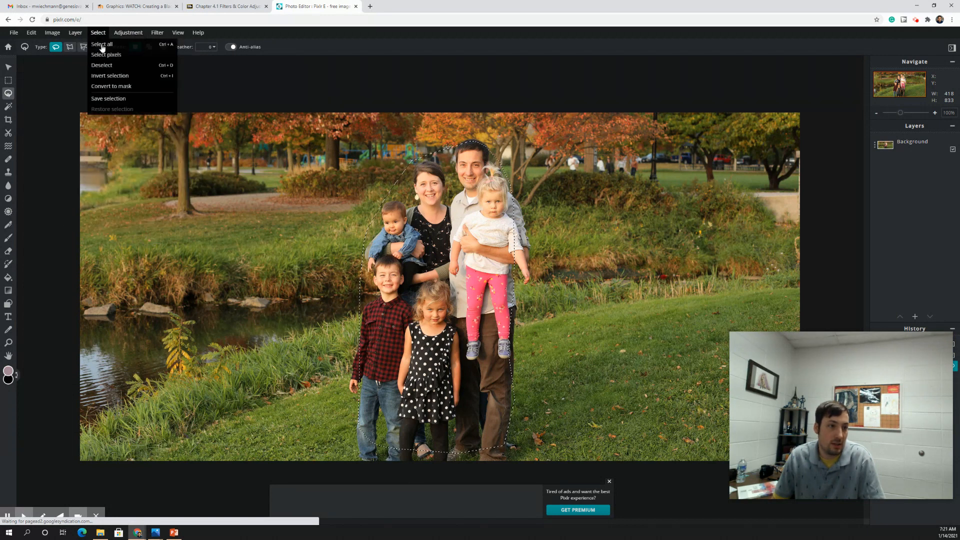
left_click(114, 78)
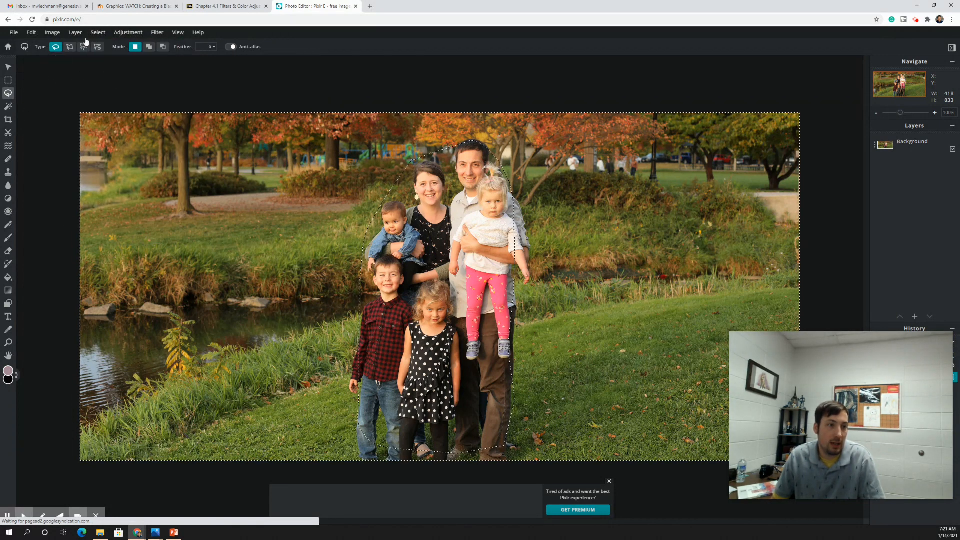
mouse_move(75, 35)
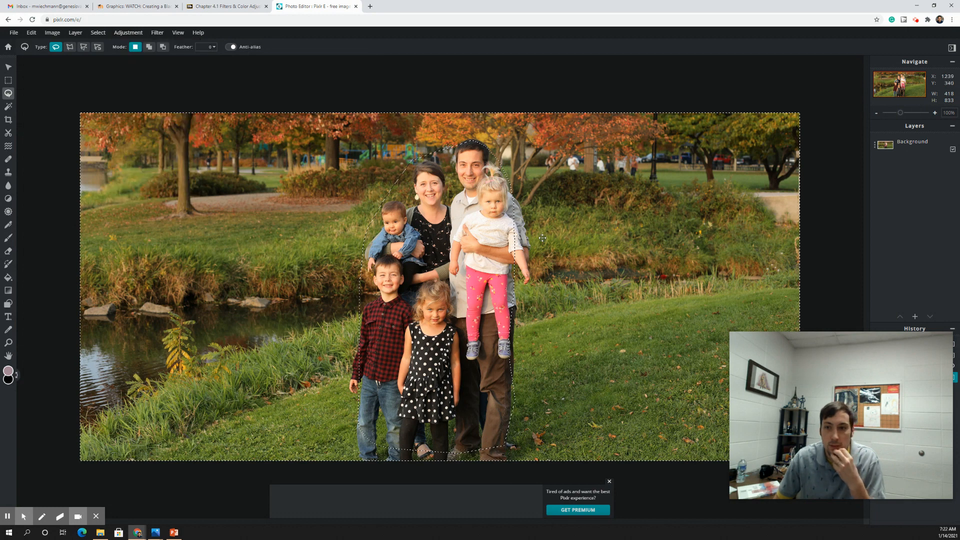
Duplicate the Background layer, set the selected background's Saturation to -100, apply, and deselect
double_click(910, 146)
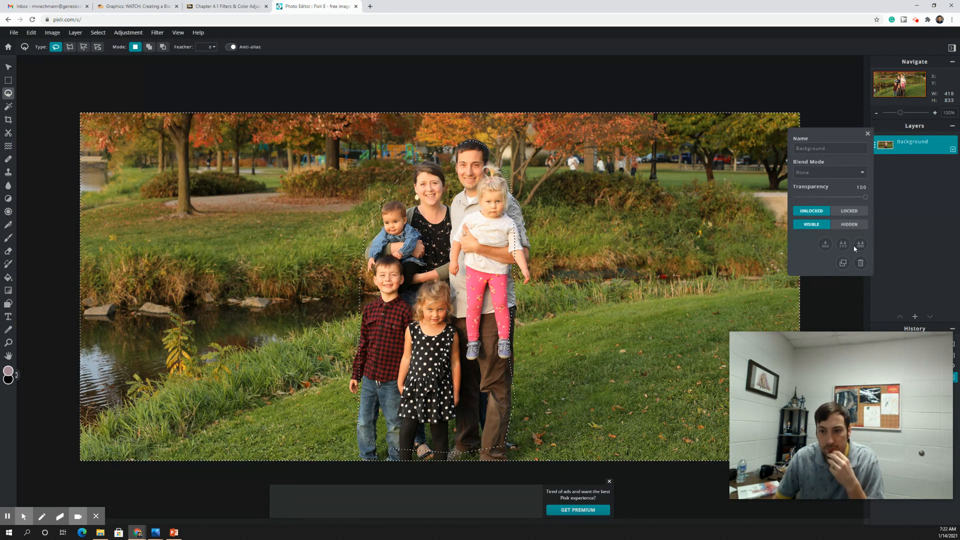
left_click(843, 263)
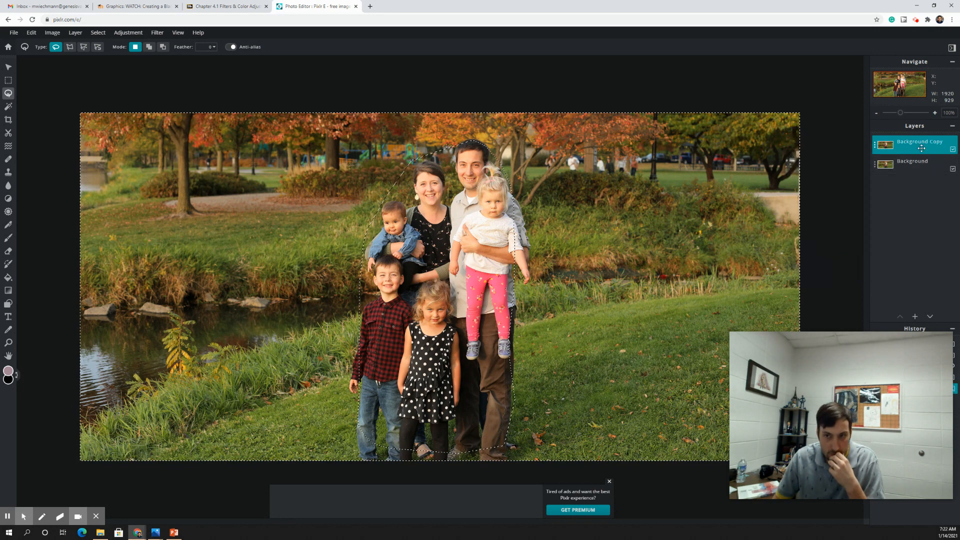
left_click(128, 33)
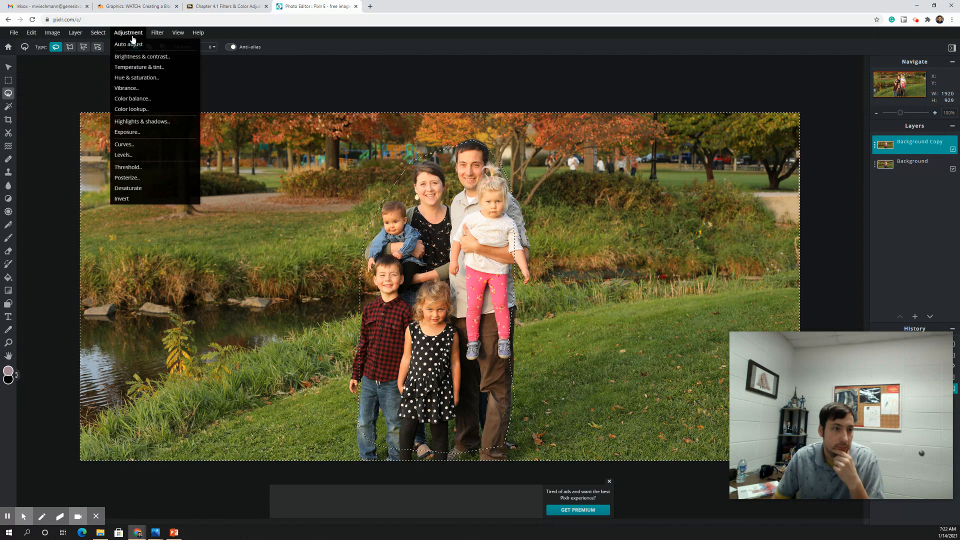
left_click(146, 80)
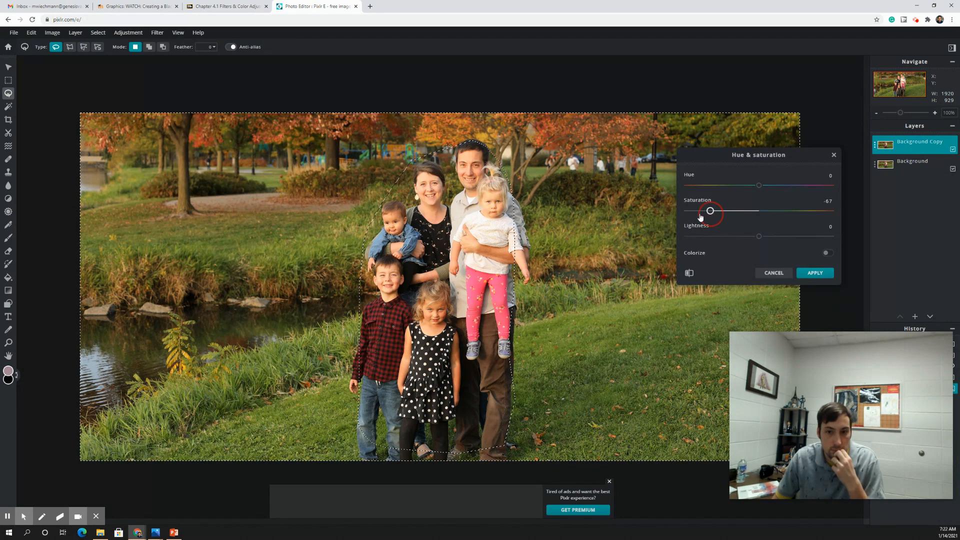
left_click_drag(701, 216, 678, 216)
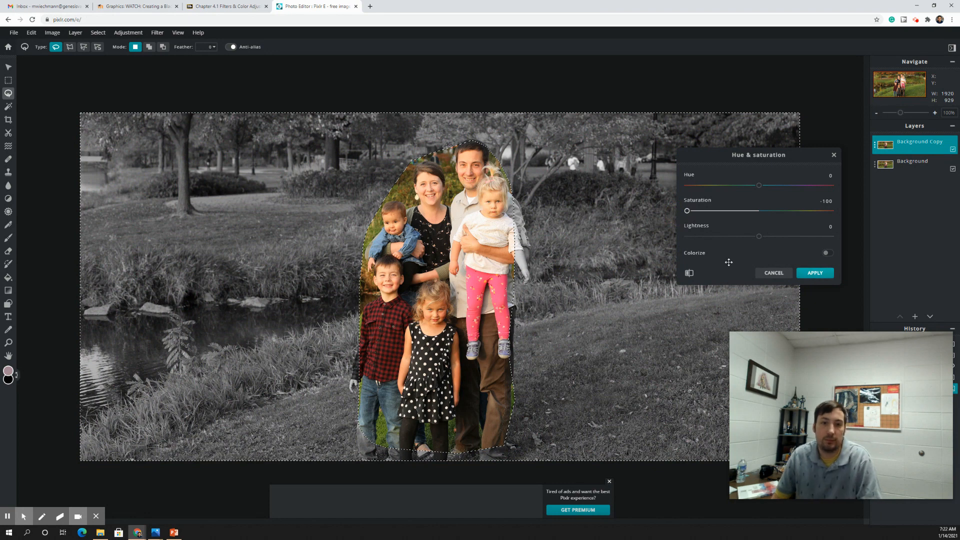
left_click(815, 273)
left_click(220, 235)
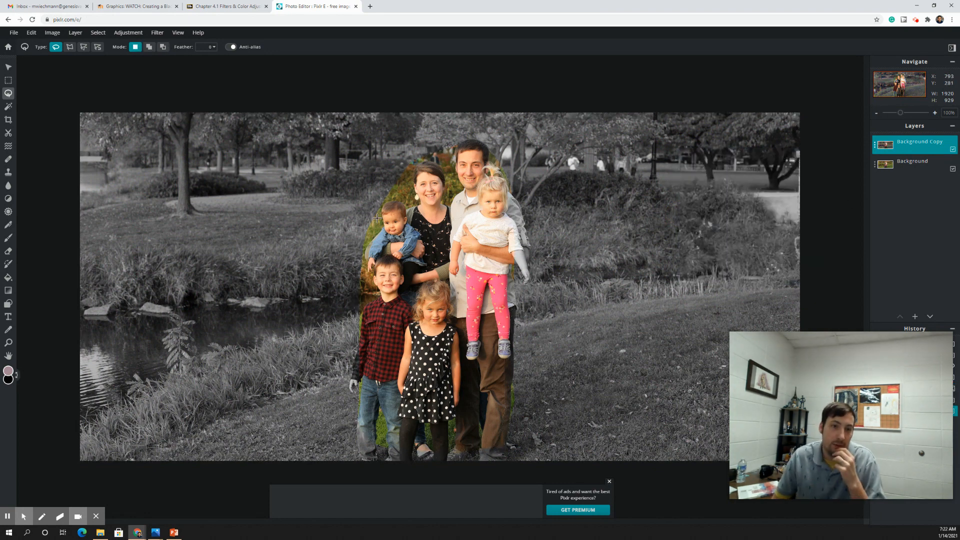